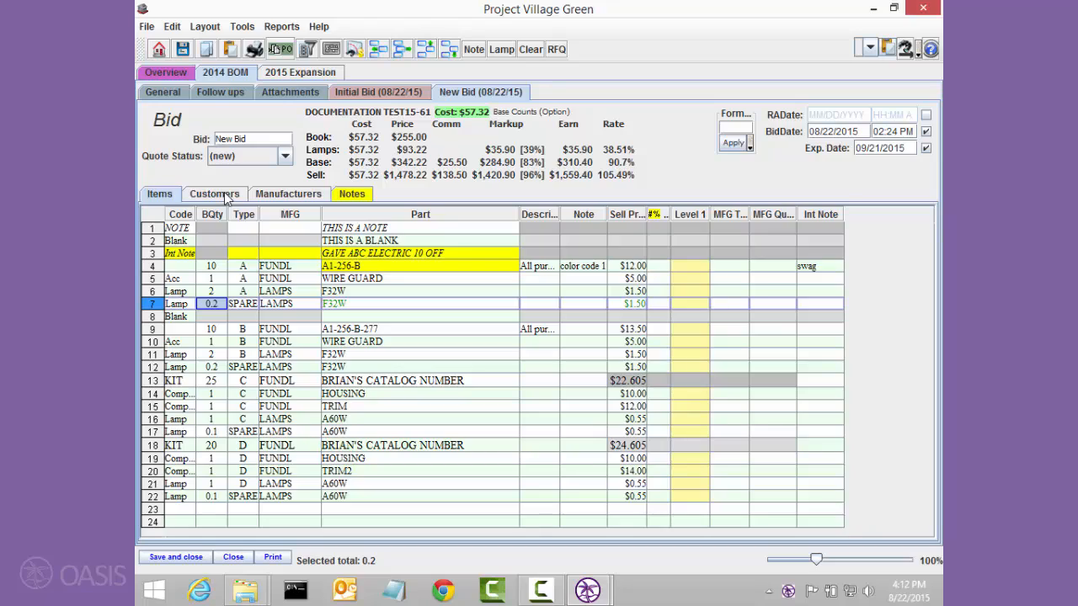
Add Cabot Distributing and Last-Stop Lighting Distributors to the bid's customers, selecting Cabot's second listed contact and Last-Stop's listed contact
{"action": "left_click", "coordinate": [224, 193]}
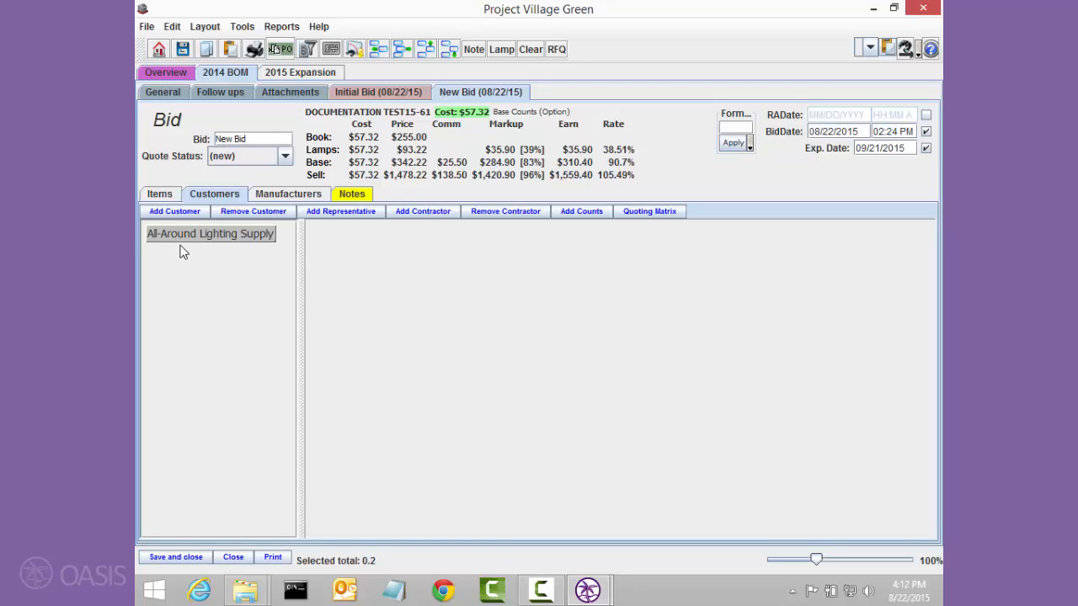
{"action": "left_click", "coordinate": [177, 211]}
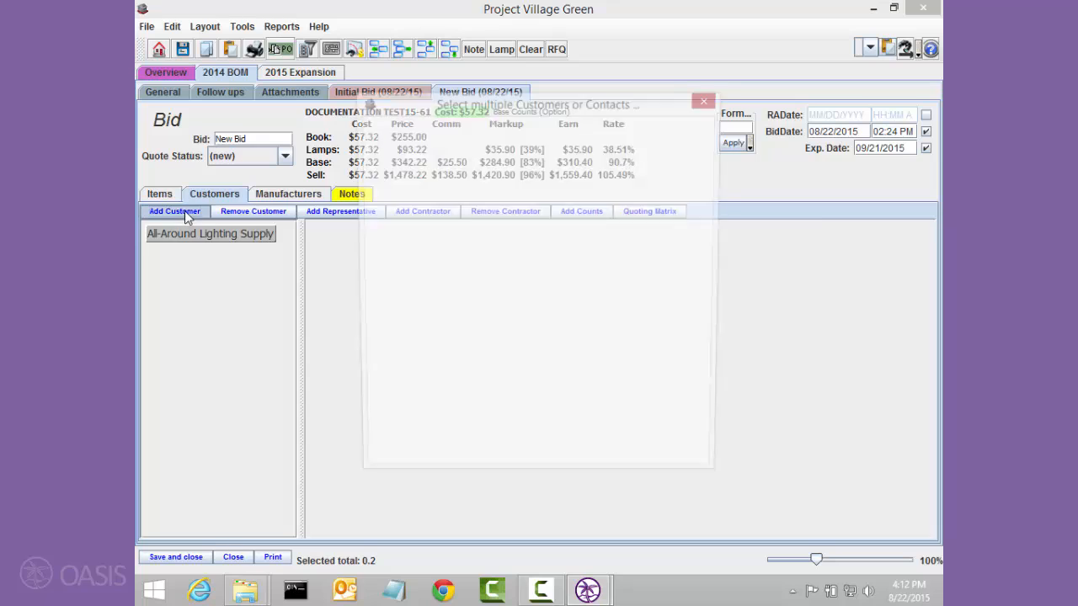
{"action": "left_click", "coordinate": [414, 266]}
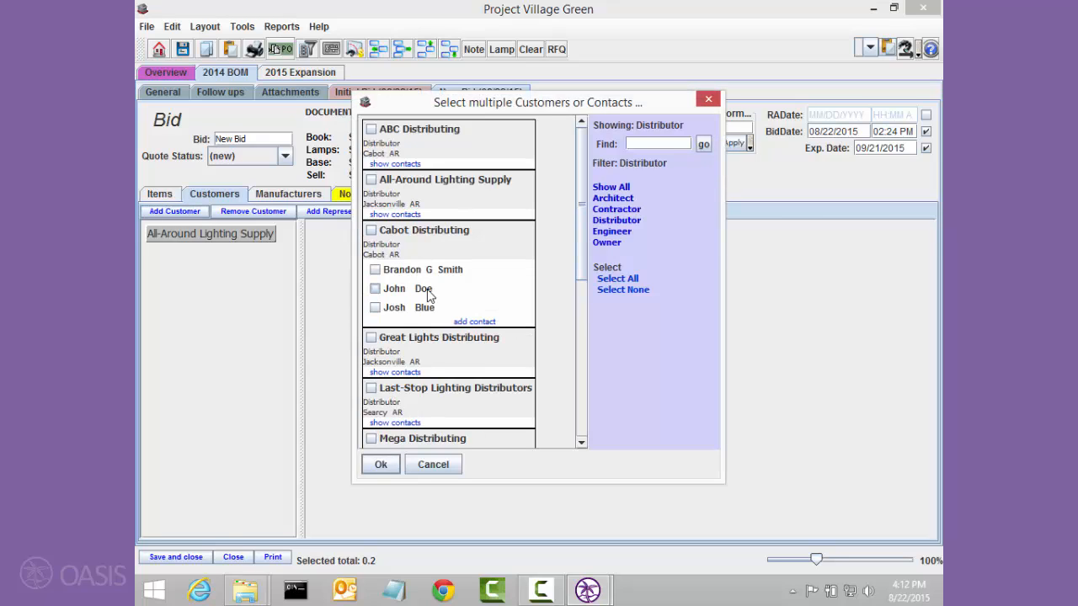
{"action": "left_click", "coordinate": [427, 289]}
{"action": "left_click", "coordinate": [392, 422]}
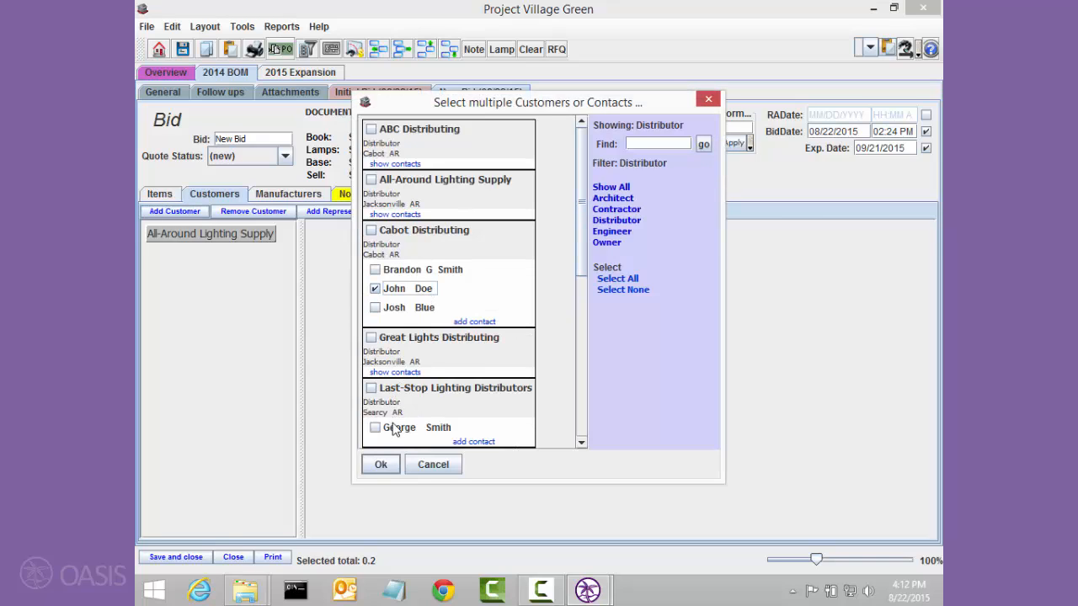
{"action": "left_click", "coordinate": [392, 426]}
{"action": "left_click", "coordinate": [389, 466]}
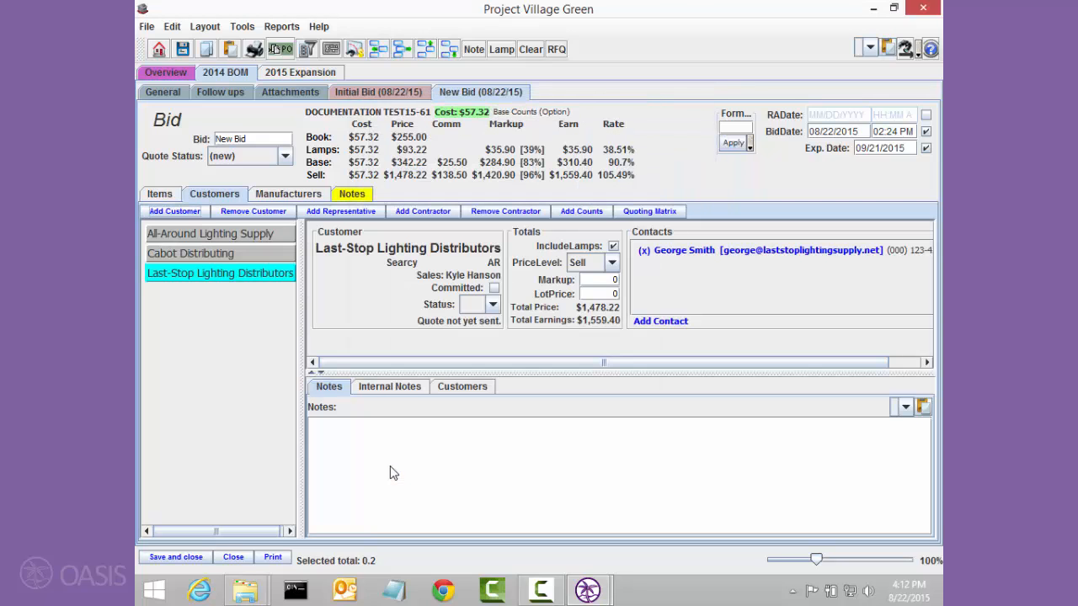
Add the contractors Just-In-Time Contracting and South-Side Electric Supply under the customer All-Around Lighting Supply
{"action": "left_click", "coordinate": [241, 235]}
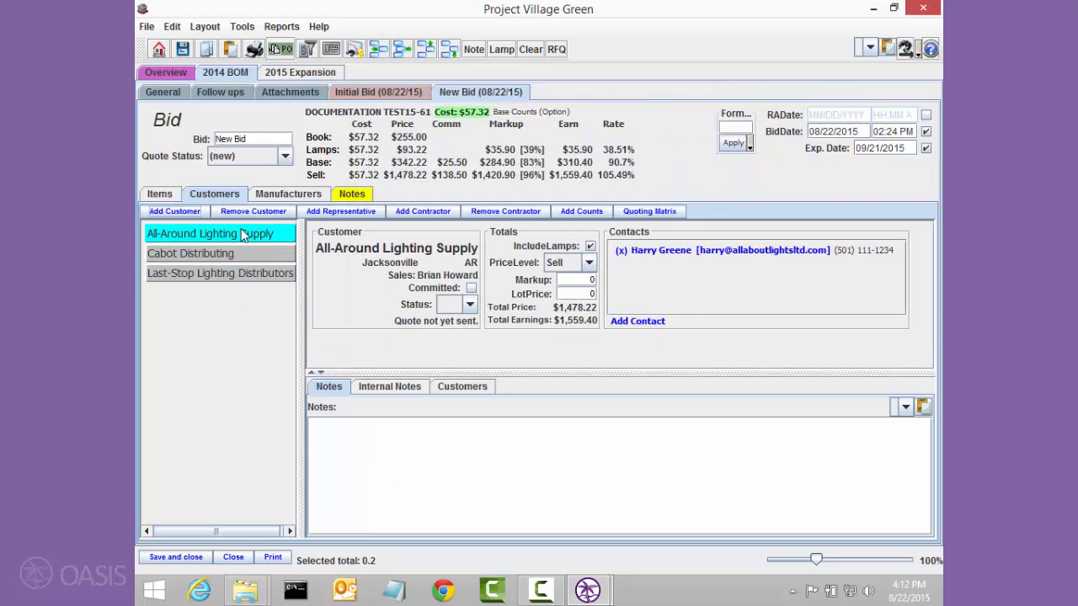
{"action": "left_click", "coordinate": [422, 212]}
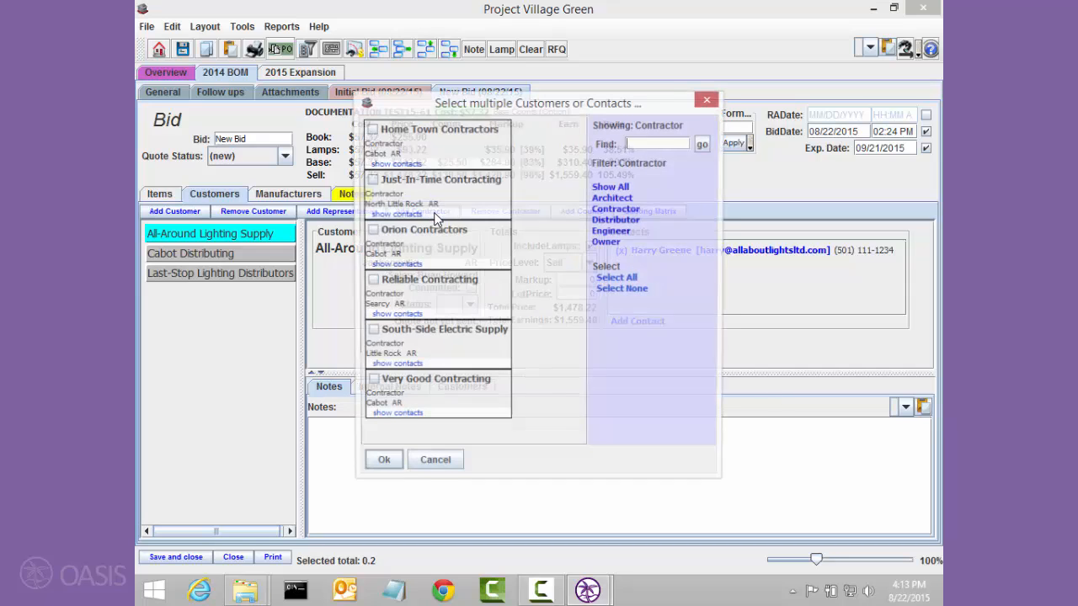
{"action": "left_click", "coordinate": [429, 184]}
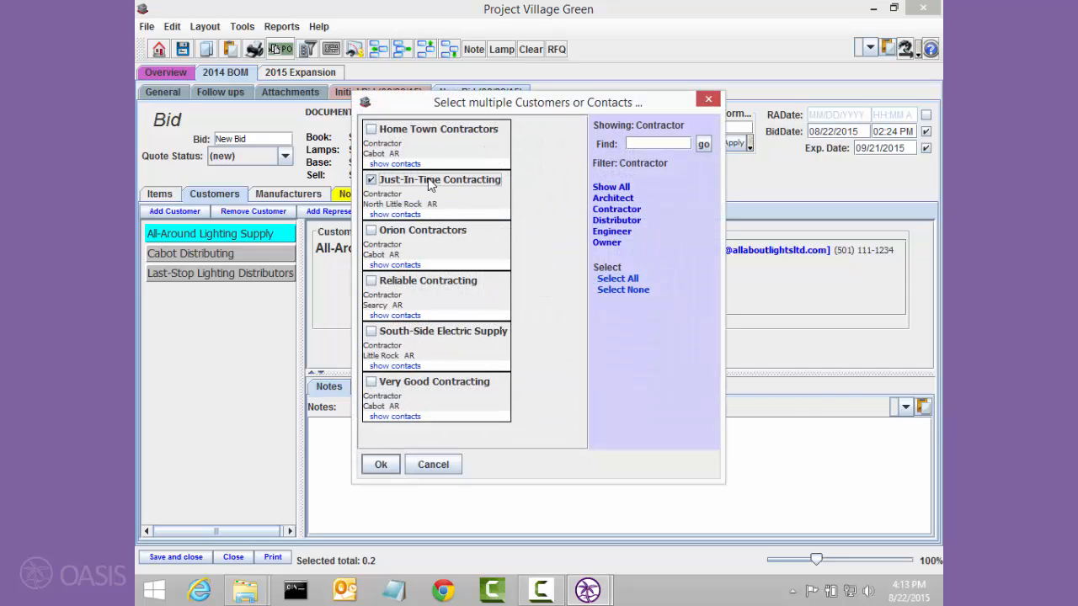
{"action": "left_click", "coordinate": [411, 331]}
{"action": "left_click", "coordinate": [383, 464]}
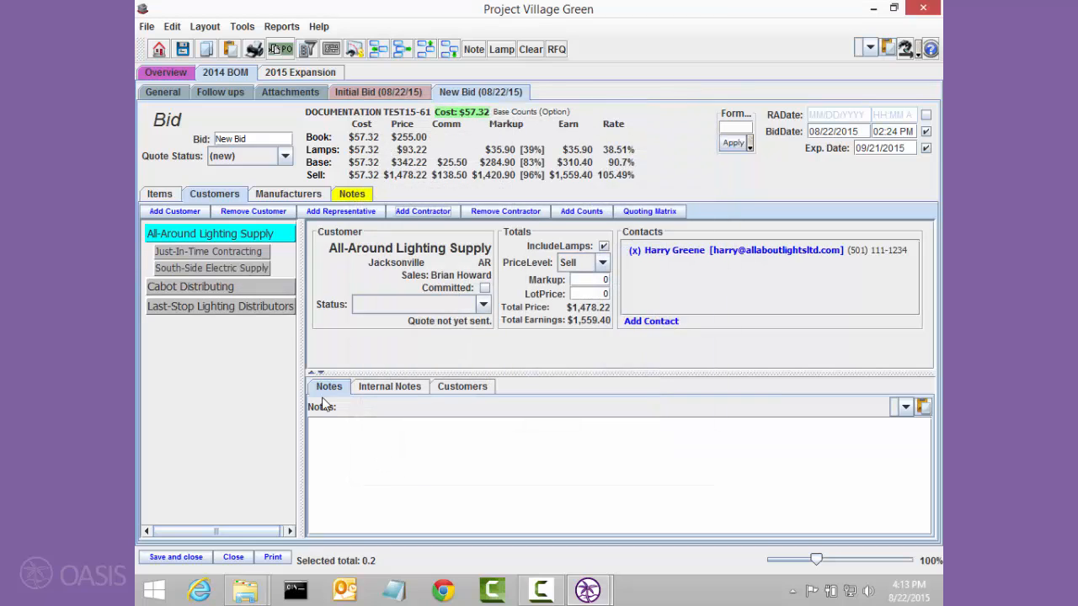
Add customer-specific counts to Just-In-Time Contracting and set its type A count for part A1-256-B to 20
{"action": "left_click", "coordinate": [201, 253]}
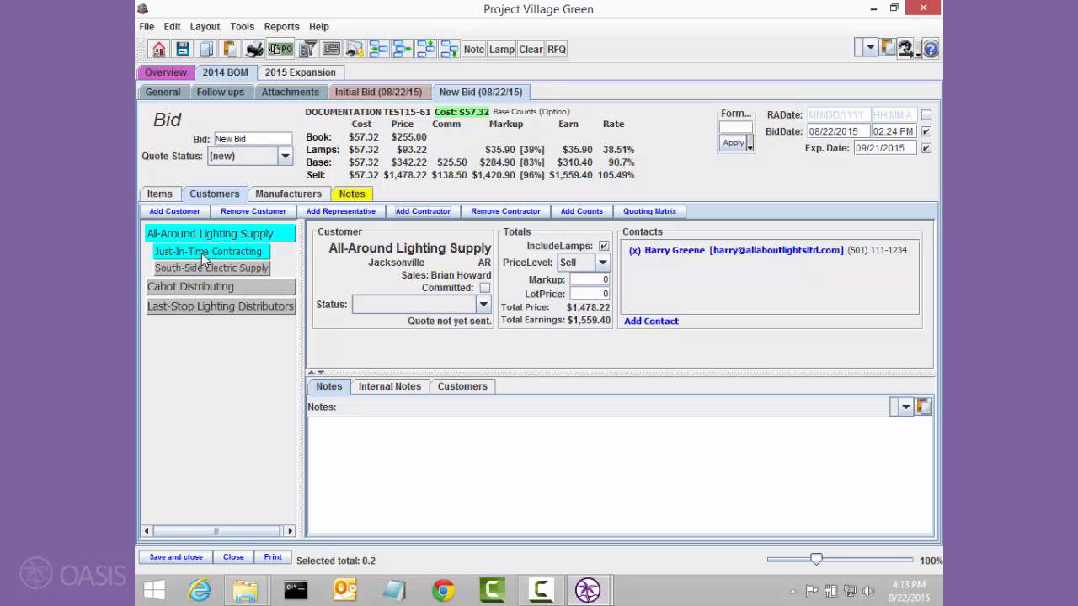
{"action": "right_click", "coordinate": [210, 252]}
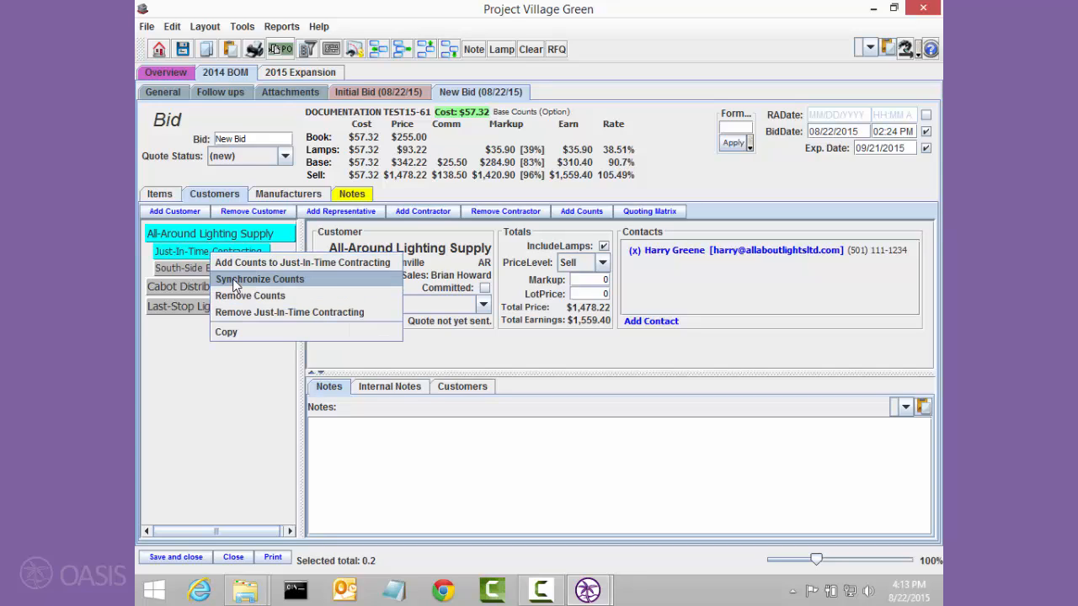
{"action": "left_click", "coordinate": [240, 264]}
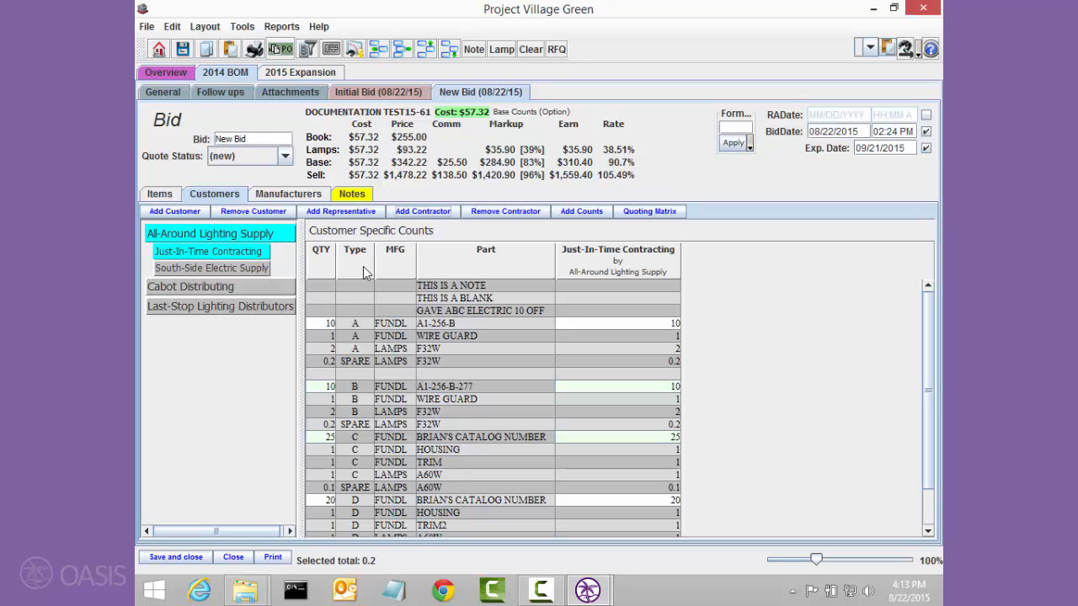
{"action": "left_click", "coordinate": [612, 325]}
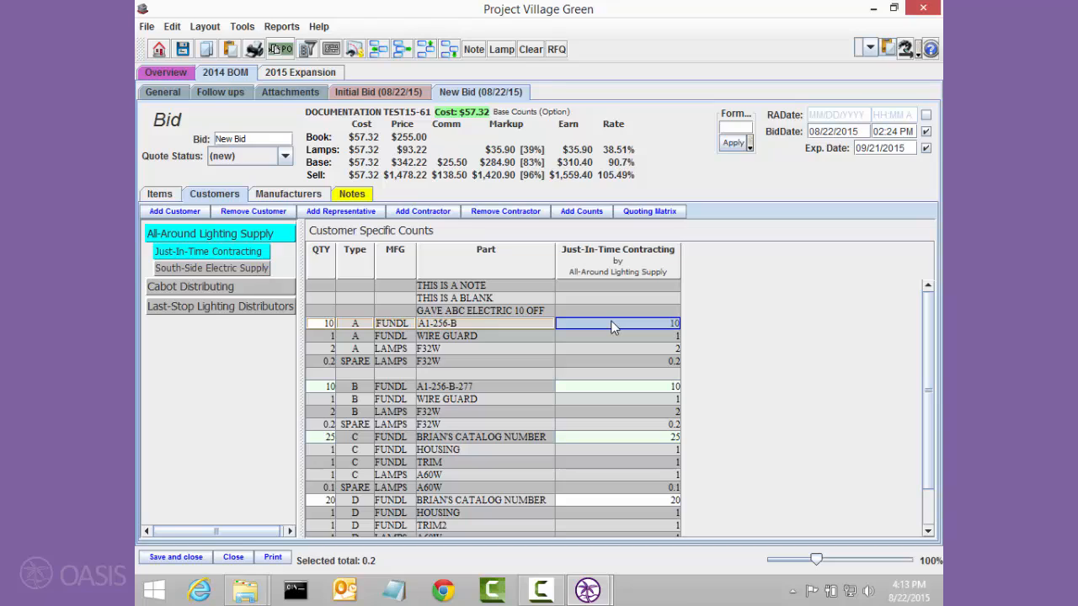
{"action": "type", "text": "20"}
{"action": "key", "text": "Return"}
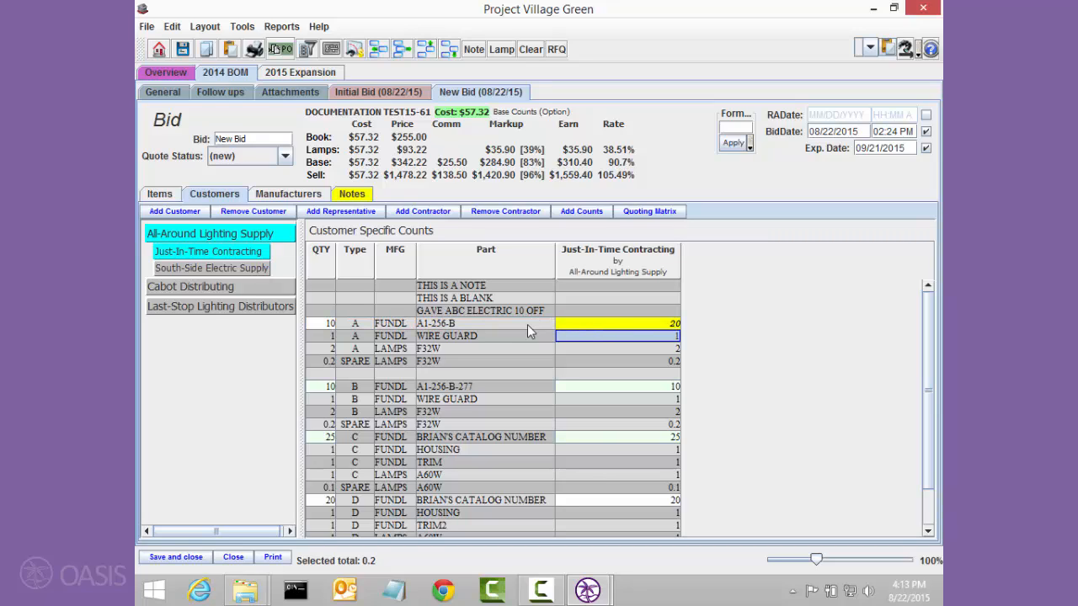
Examine the type A wire guard and F32W lamp rows and the changed count for A1-256-B
{"action": "left_click", "coordinate": [440, 335]}
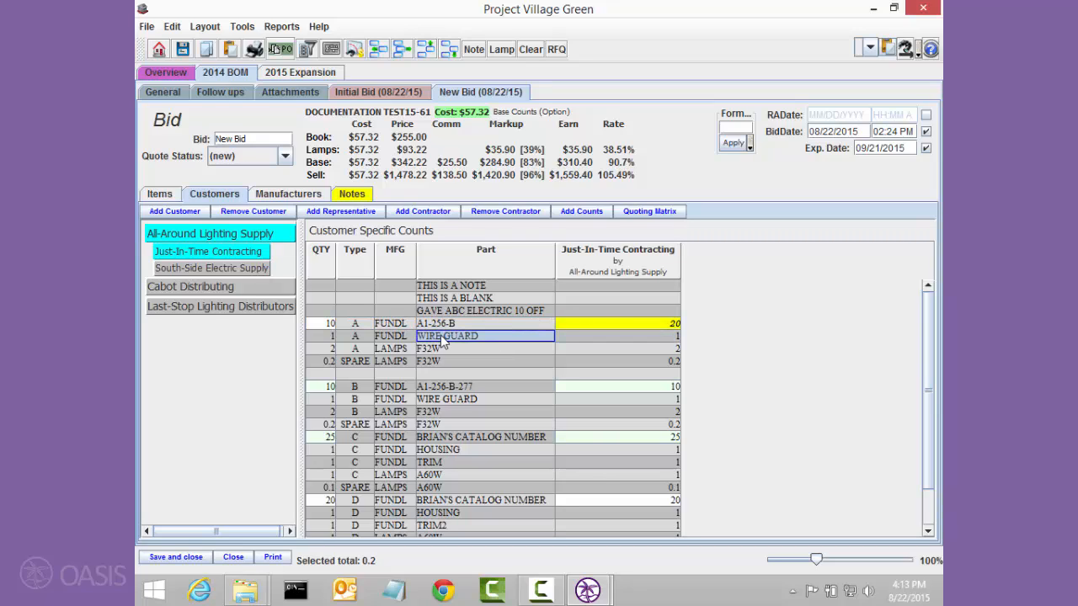
{"action": "left_click", "coordinate": [436, 350]}
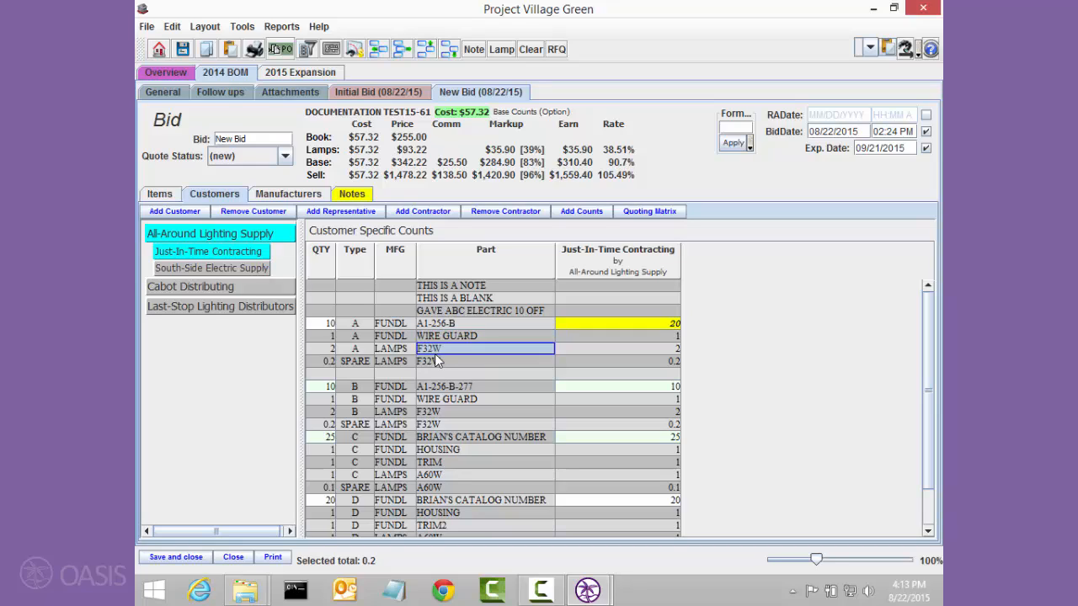
{"action": "left_click", "coordinate": [435, 365]}
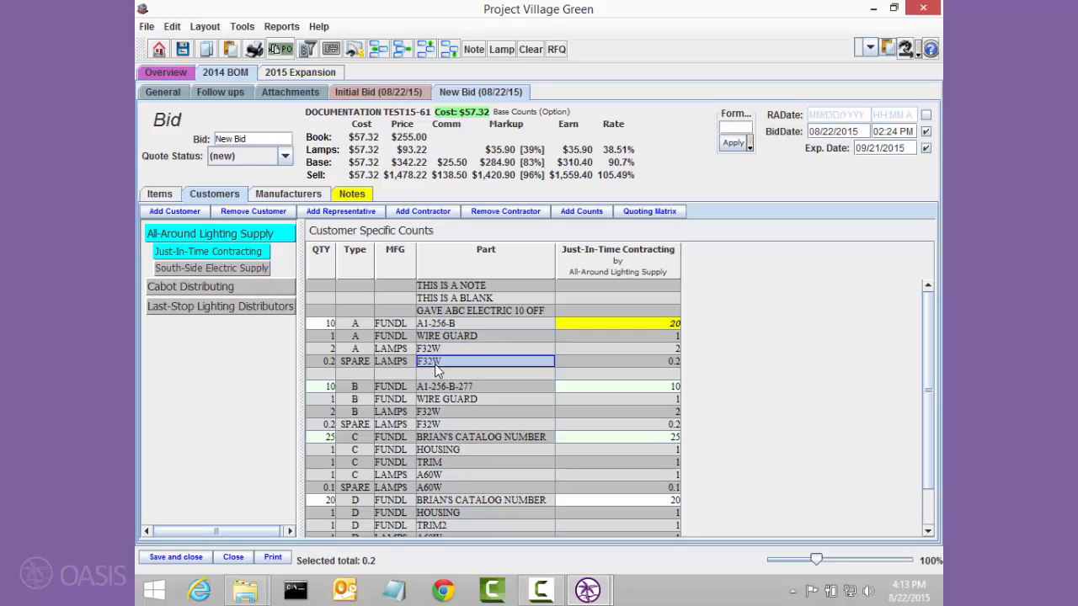
{"action": "left_click", "coordinate": [440, 351]}
{"action": "left_click", "coordinate": [441, 368]}
{"action": "mouse_move", "coordinate": [672, 326]}
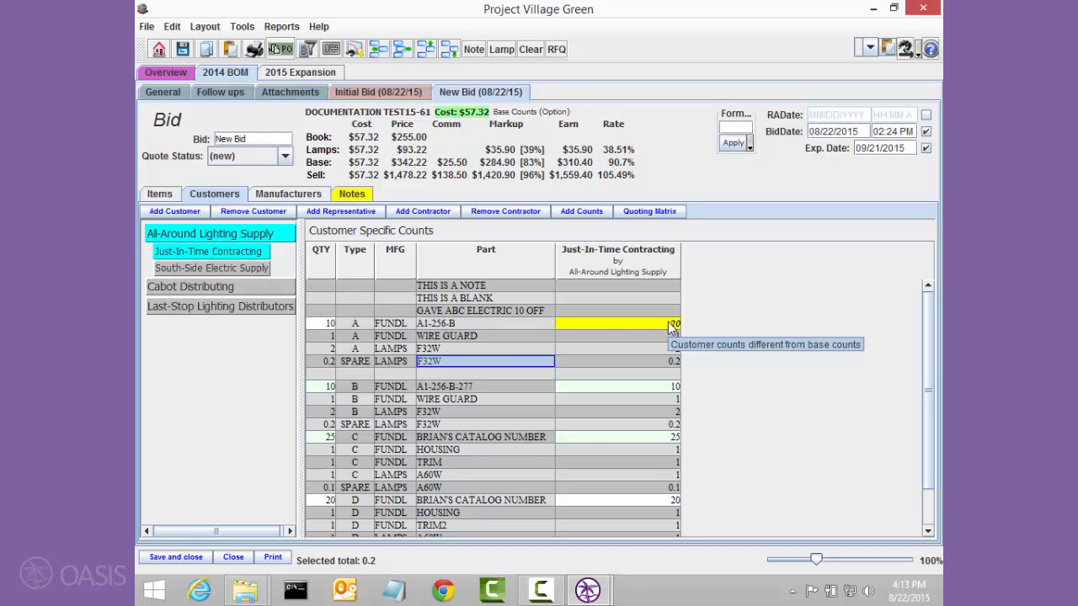
Set Just-In-Time Contracting's counts to 20 for type B part A1-256-B-277, 50 for the type C kit and 40 for the type D kit
{"action": "left_click", "coordinate": [628, 386]}
{"action": "type", "text": "20"}
{"action": "key", "text": "Return"}
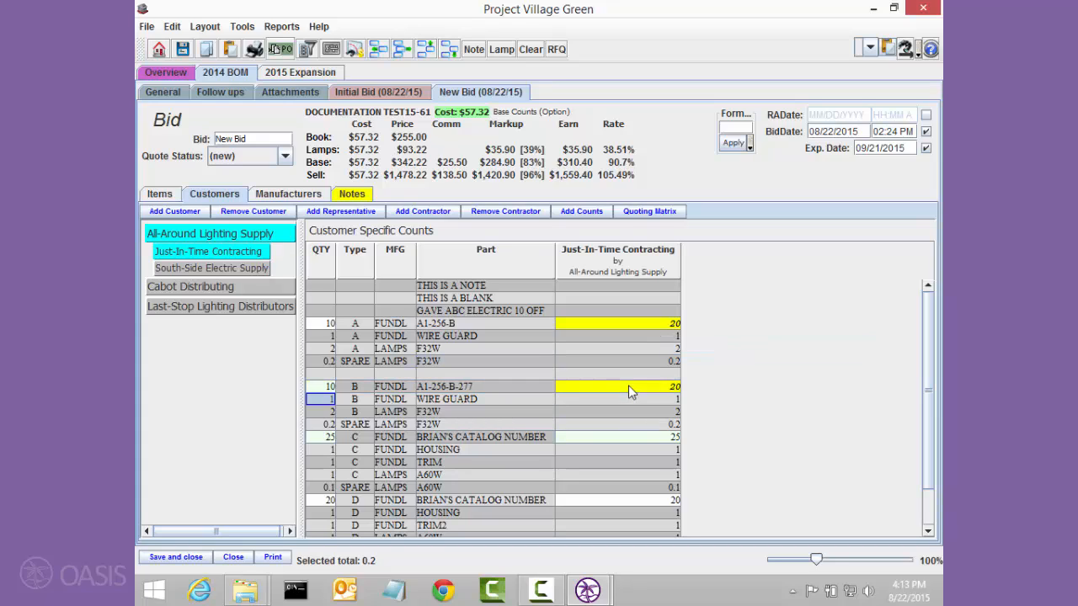
{"action": "left_click", "coordinate": [621, 437]}
{"action": "type", "text": "50"}
{"action": "key", "text": "Return"}
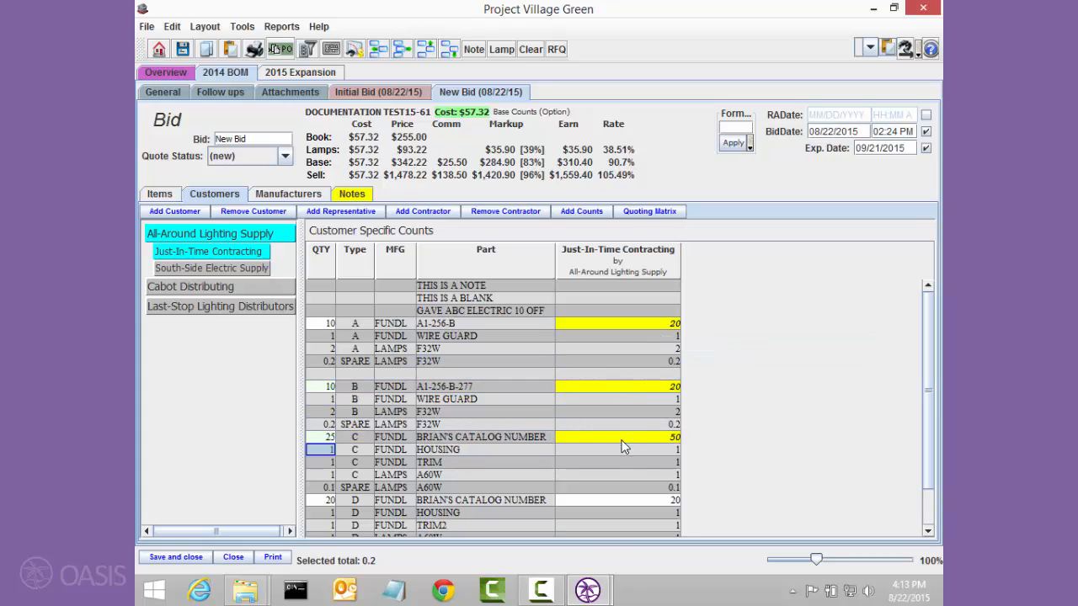
{"action": "left_click", "coordinate": [638, 500]}
{"action": "type", "text": "40"}
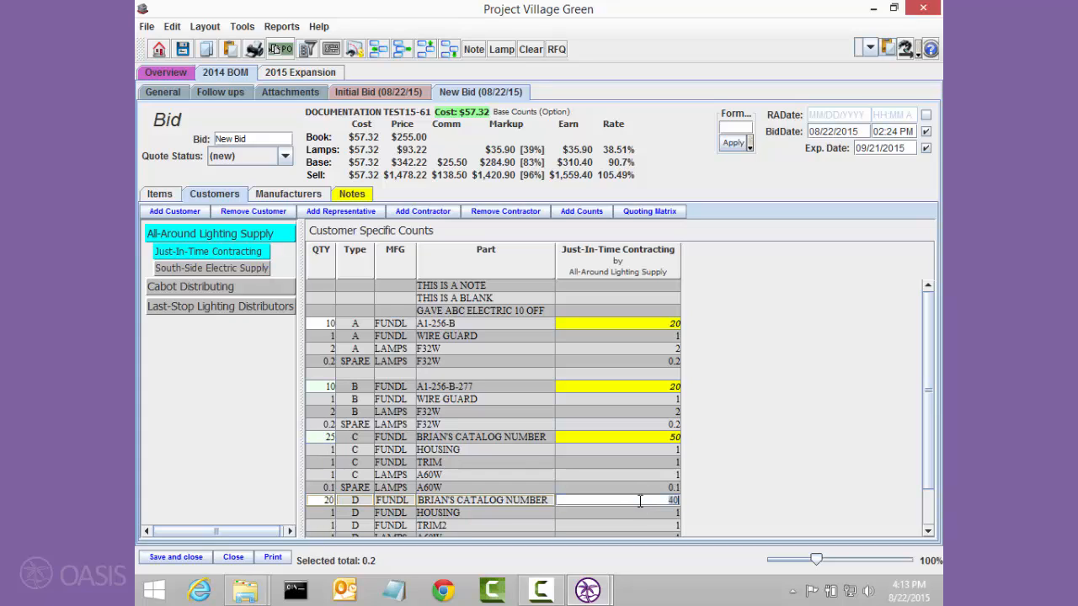
{"action": "key", "text": "Return"}
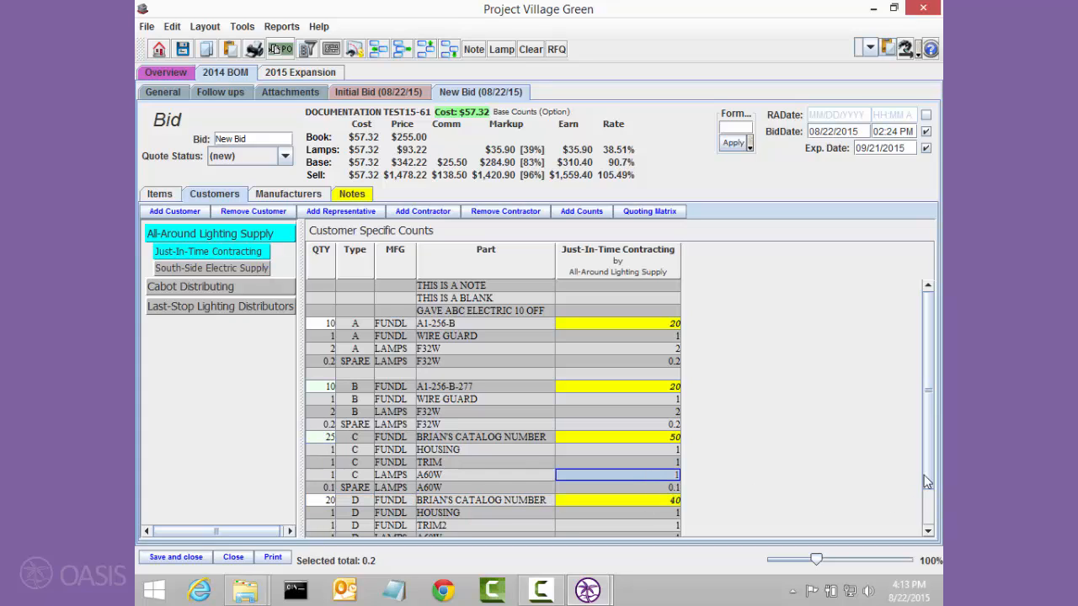
{"action": "scroll", "coordinate": [923, 480], "scroll_direction": "down", "scroll_amount": 2}
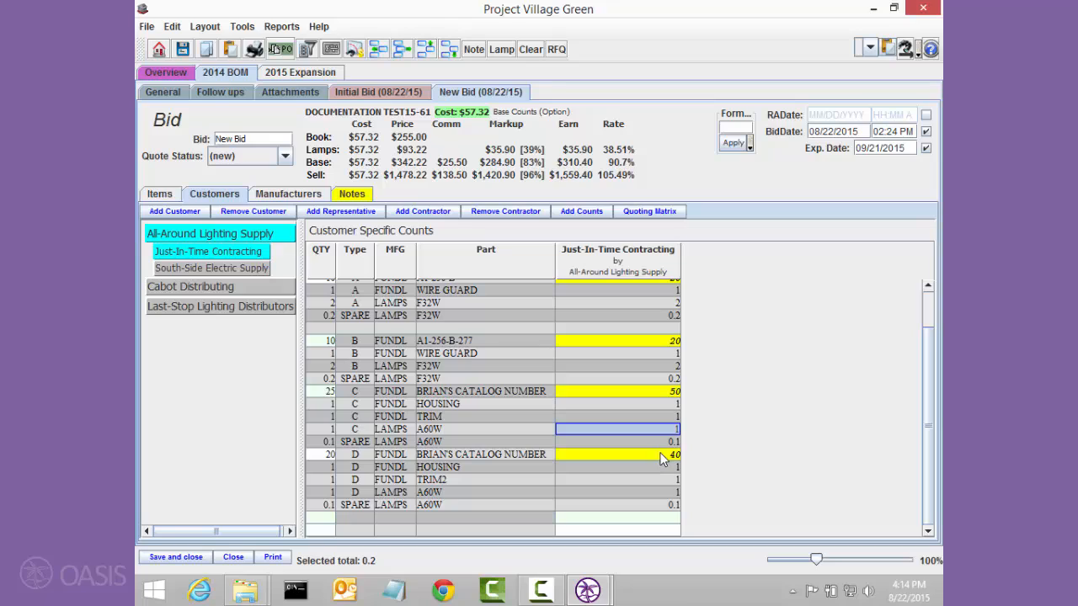
View the quoting matrix and examine All-Around Lighting Supply's price for Just-In-Time Contracting
{"action": "mouse_move", "coordinate": [624, 460]}
{"action": "left_click", "coordinate": [649, 212]}
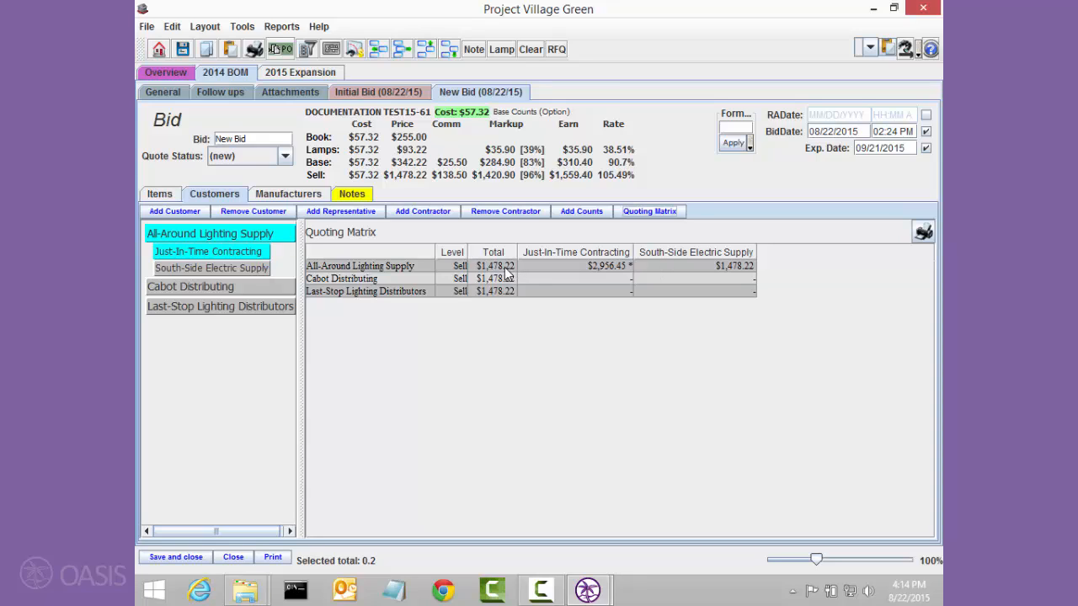
{"action": "left_click", "coordinate": [603, 265]}
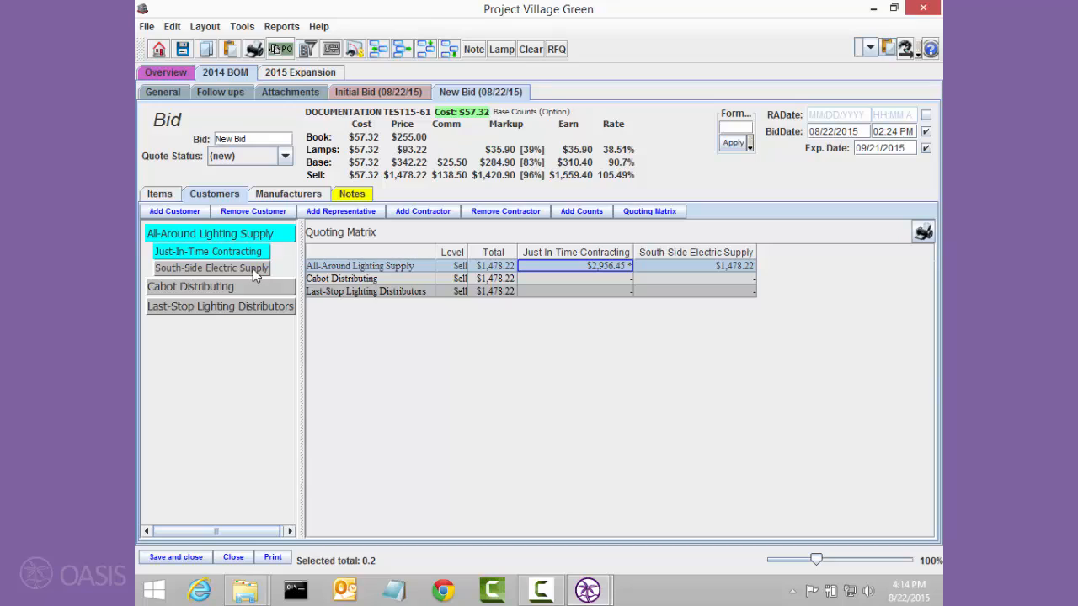
Copy Just-In-Time Contracting with its counts to Cabot Distributing and Last-Stop Lighting Distributors, and South-Side Electric Supply to Last-Stop Lighting Distributors
{"action": "left_click", "coordinate": [240, 269]}
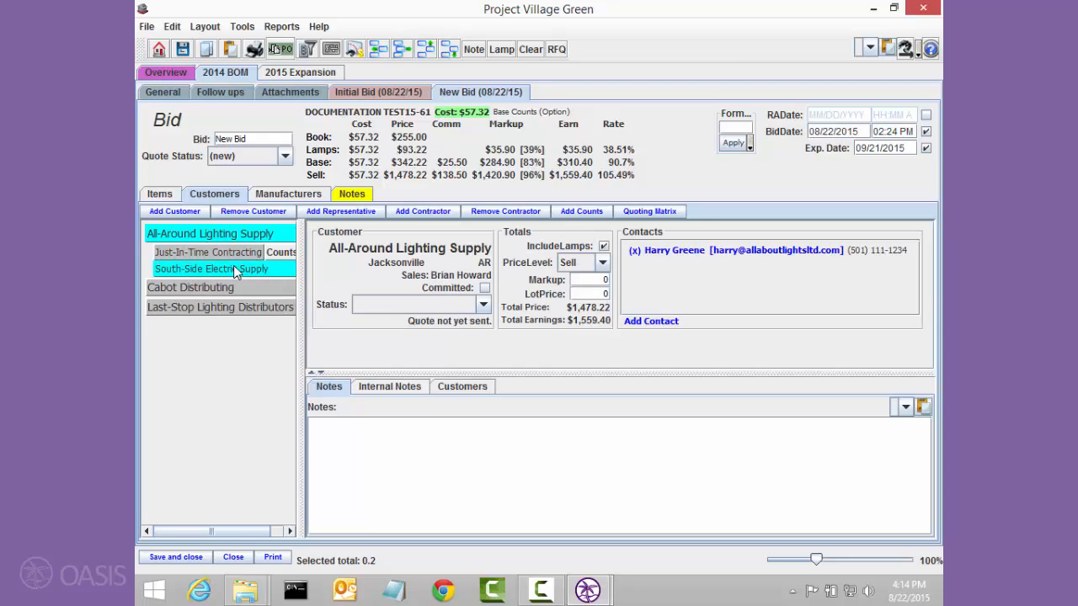
{"action": "left_click", "coordinate": [199, 253]}
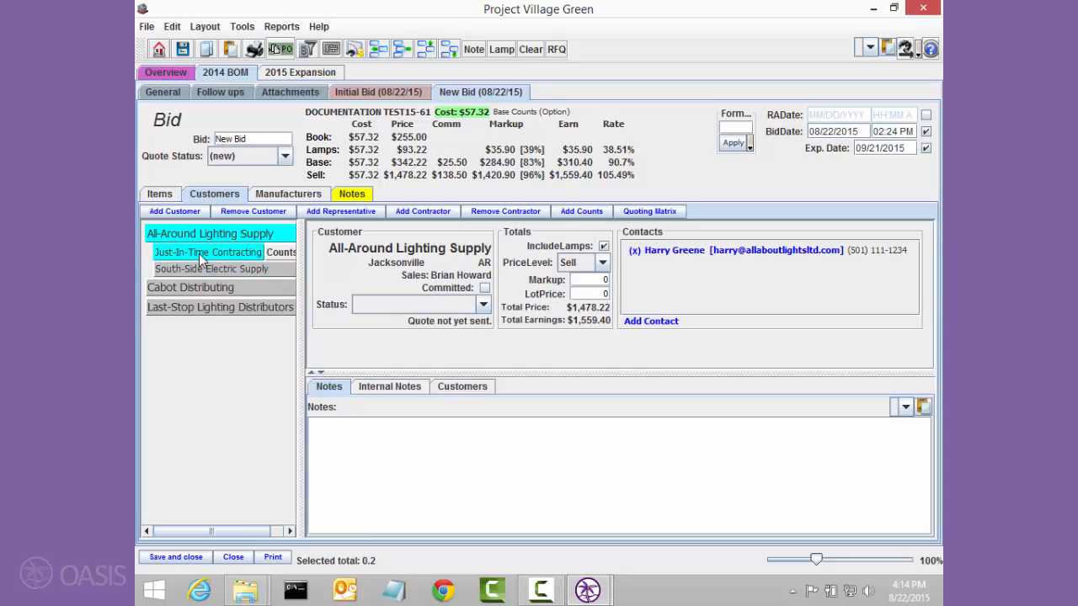
{"action": "left_click_drag", "start_coordinate": [199, 252], "coordinate": [240, 327]}
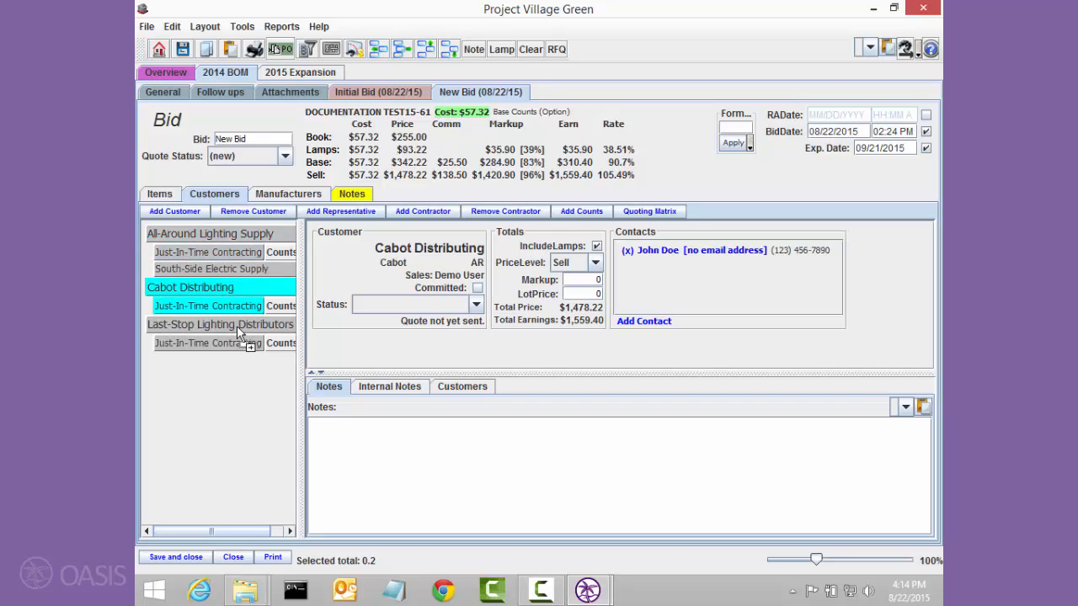
{"action": "left_click", "coordinate": [217, 269]}
{"action": "left_click_drag", "start_coordinate": [223, 281], "coordinate": [229, 331]}
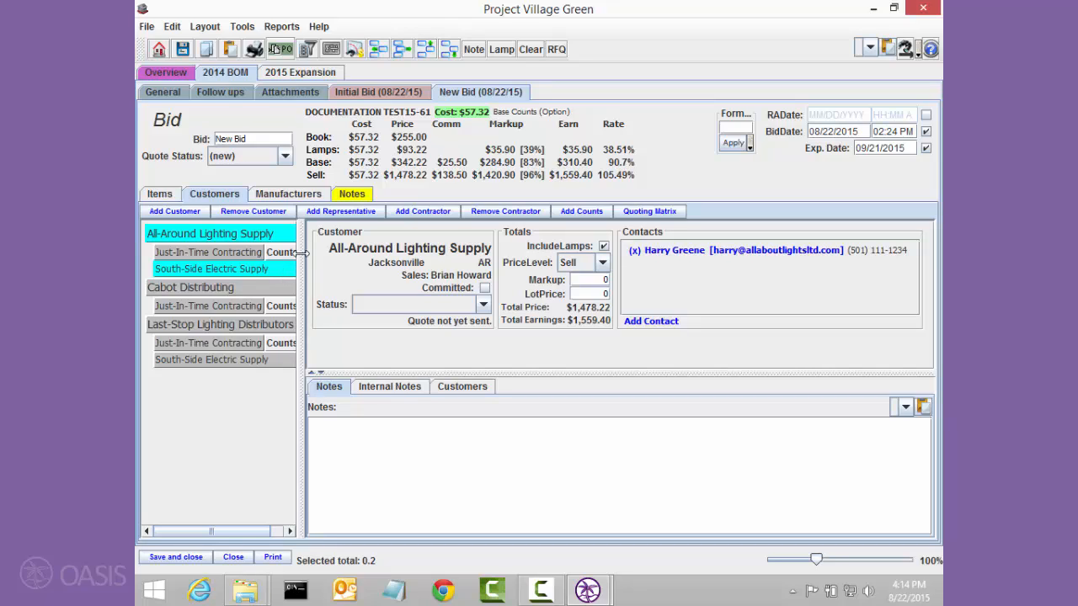
Start printing the bid as a Customer Copy and select all customers as recipients
{"action": "left_click", "coordinate": [273, 558]}
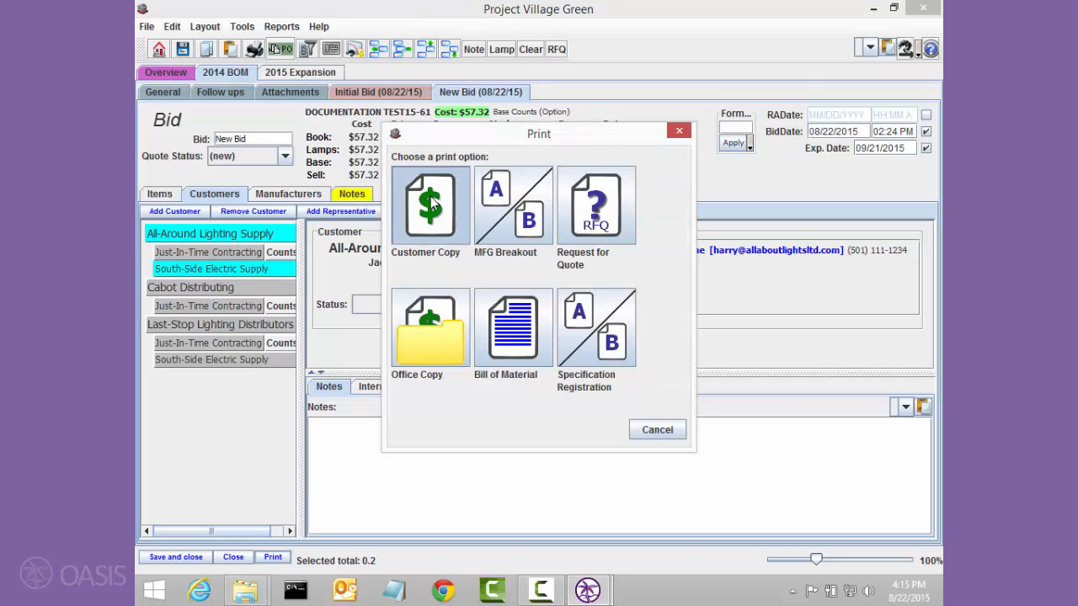
{"action": "left_click", "coordinate": [431, 202]}
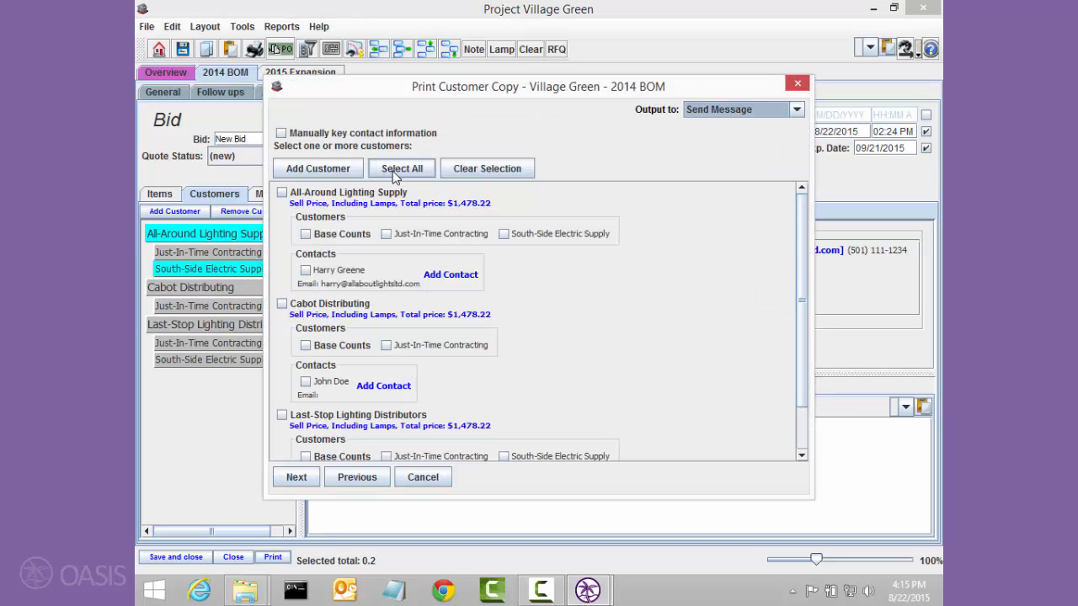
{"action": "left_click", "coordinate": [395, 170]}
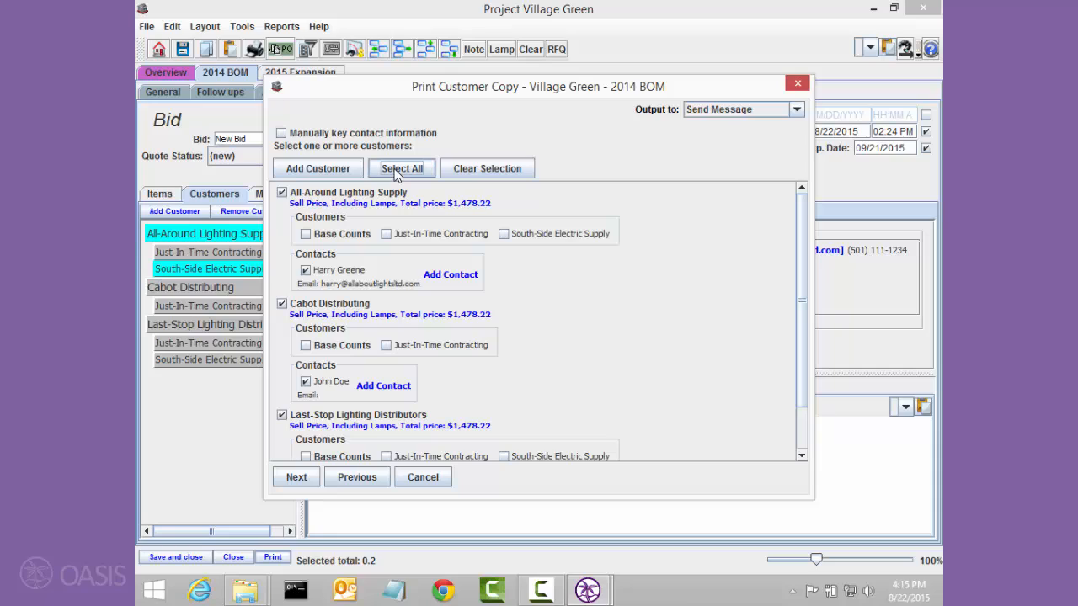
Include Base Counts, Just-In-Time Contracting and South-Side Electric Supply for All-Around Lighting Supply, and exclude Cabot Distributing and Last-Stop Lighting Distributors
{"action": "left_click", "coordinate": [337, 235]}
{"action": "left_click", "coordinate": [411, 235]}
{"action": "left_click", "coordinate": [515, 235]}
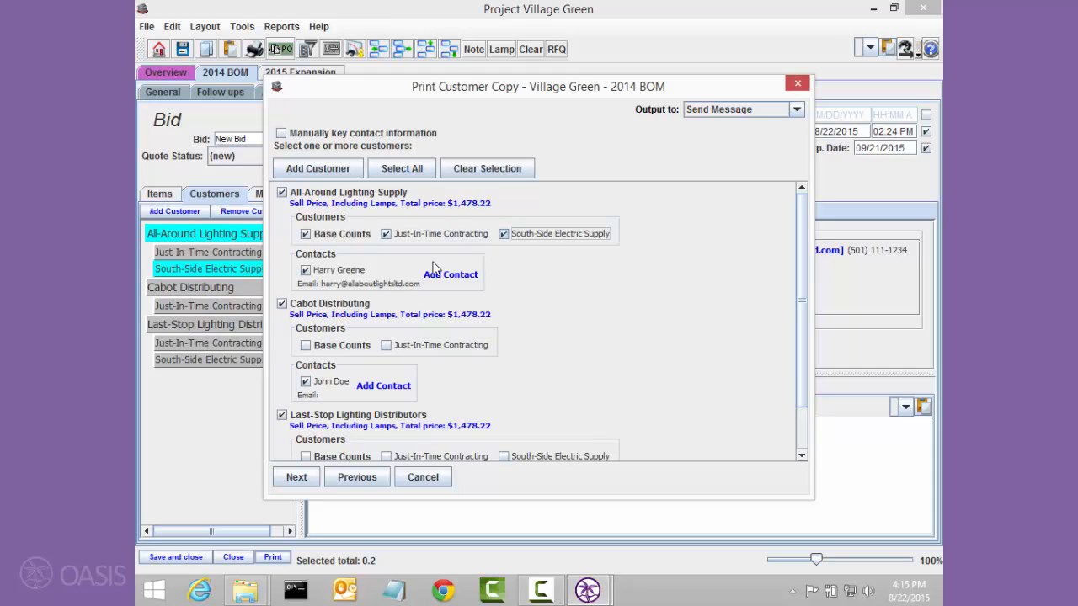
{"action": "left_click", "coordinate": [347, 304]}
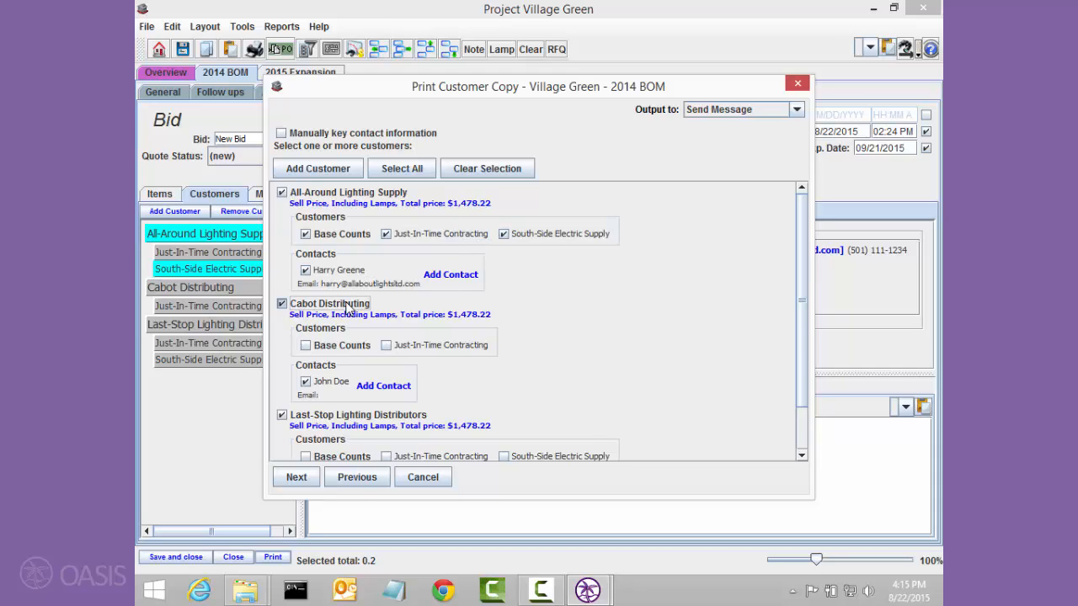
{"action": "left_click", "coordinate": [336, 416]}
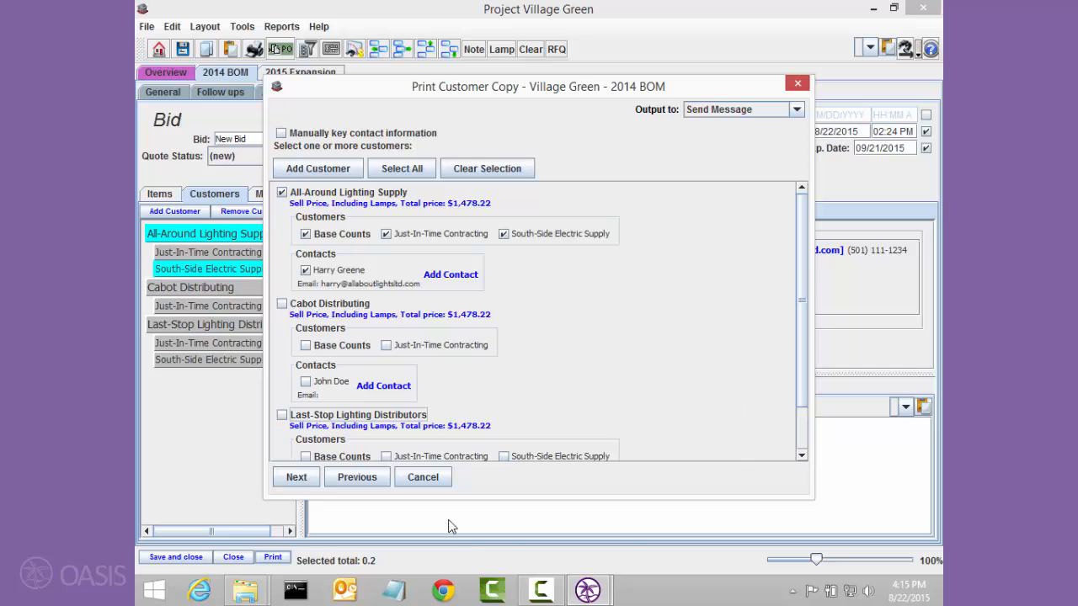
Accept the current print options and generate the draft customer copies as a message for All-Around Lighting Supply
{"action": "left_click", "coordinate": [286, 479]}
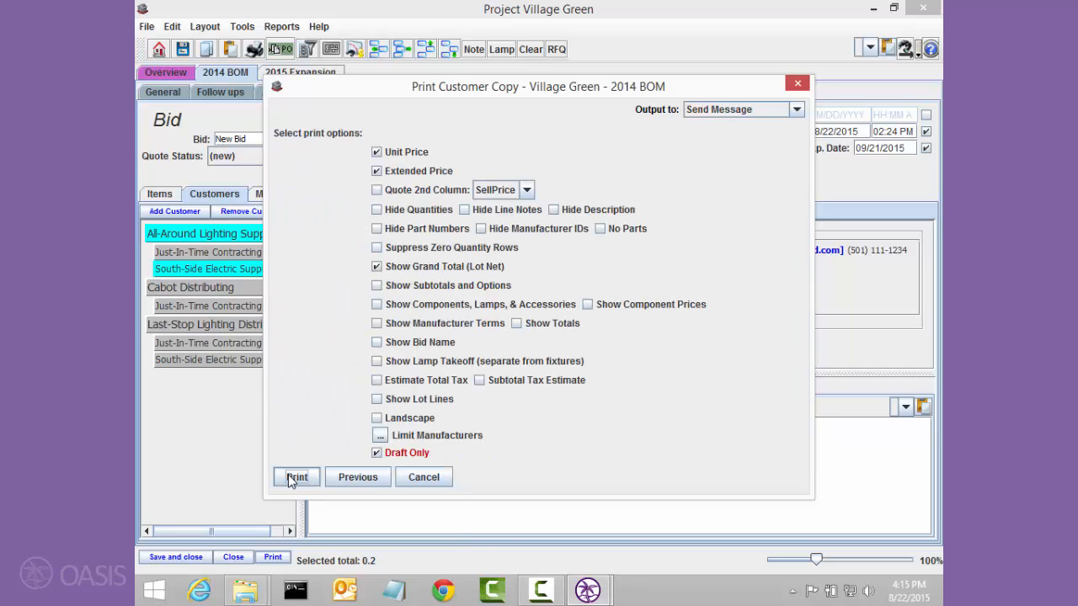
{"action": "left_click", "coordinate": [291, 477]}
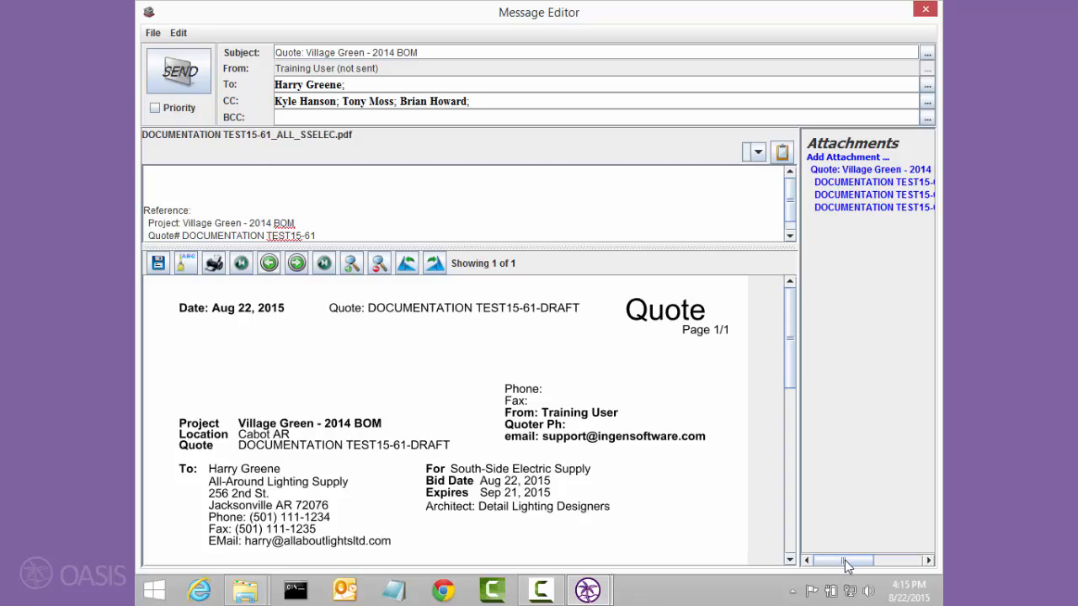
Examine the attached base-count, South-Side Electric Supply and Just-In-Time Contracting quote PDFs, checking each one's contractor, quantities and total
{"action": "left_click_drag", "start_coordinate": [840, 564], "coordinate": [921, 561]}
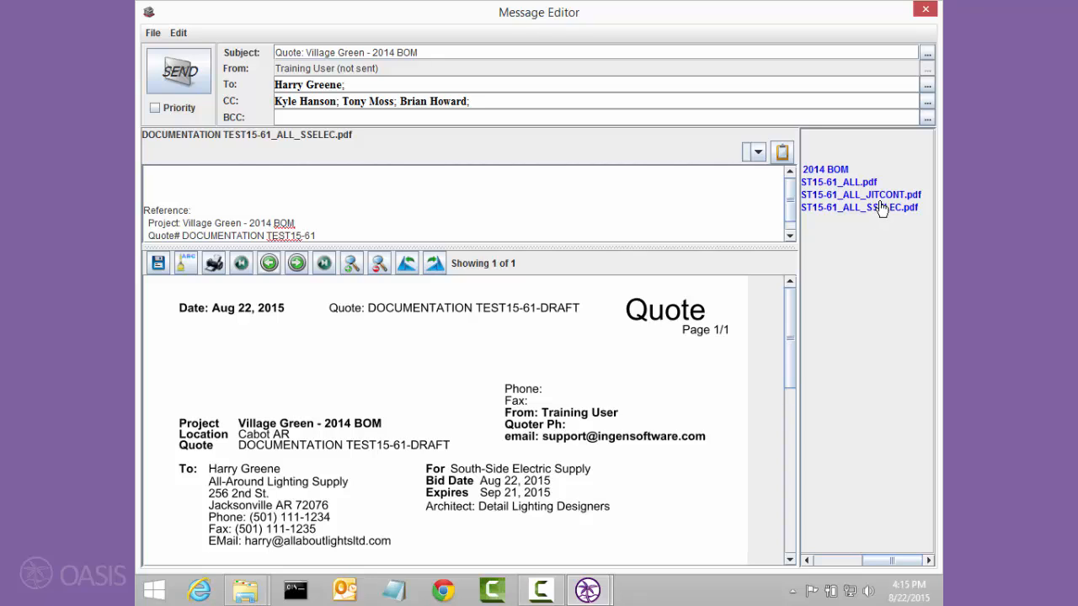
{"action": "left_click", "coordinate": [859, 182]}
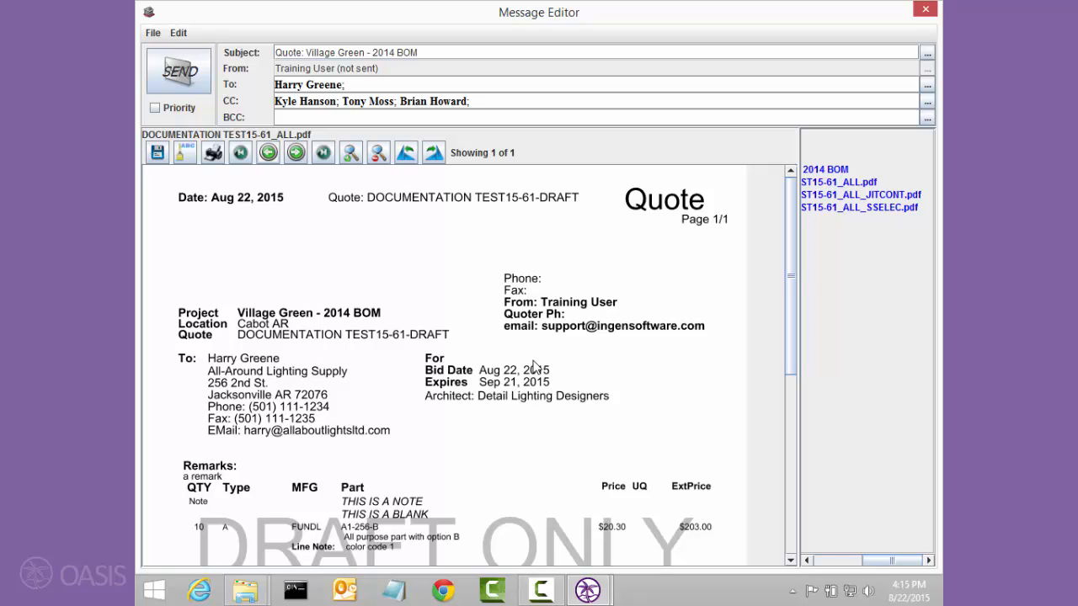
{"action": "left_click_drag", "start_coordinate": [789, 251], "coordinate": [791, 359]}
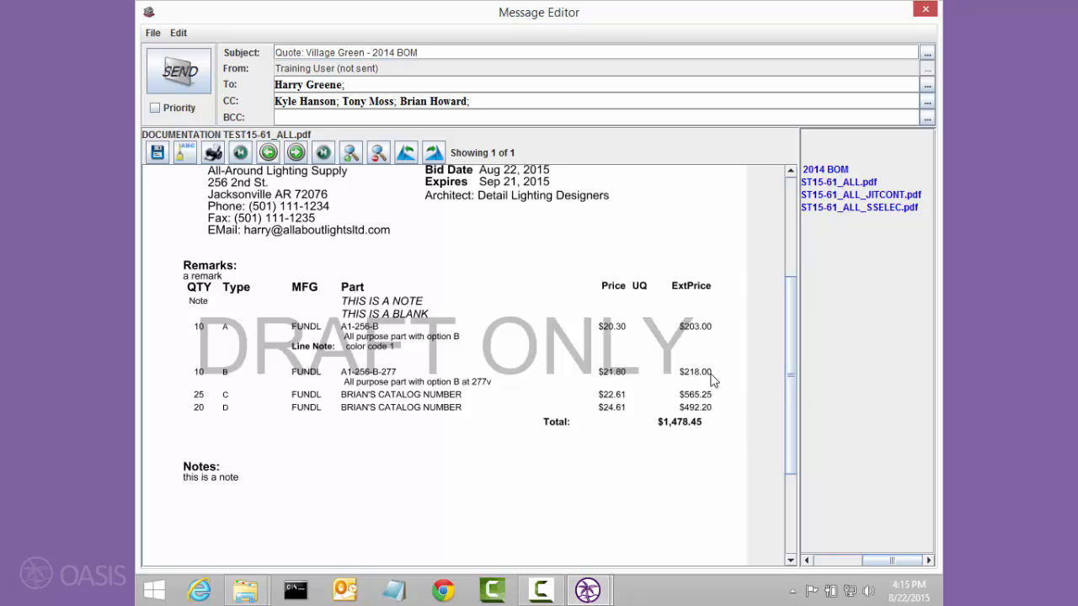
{"action": "left_click", "coordinate": [877, 210]}
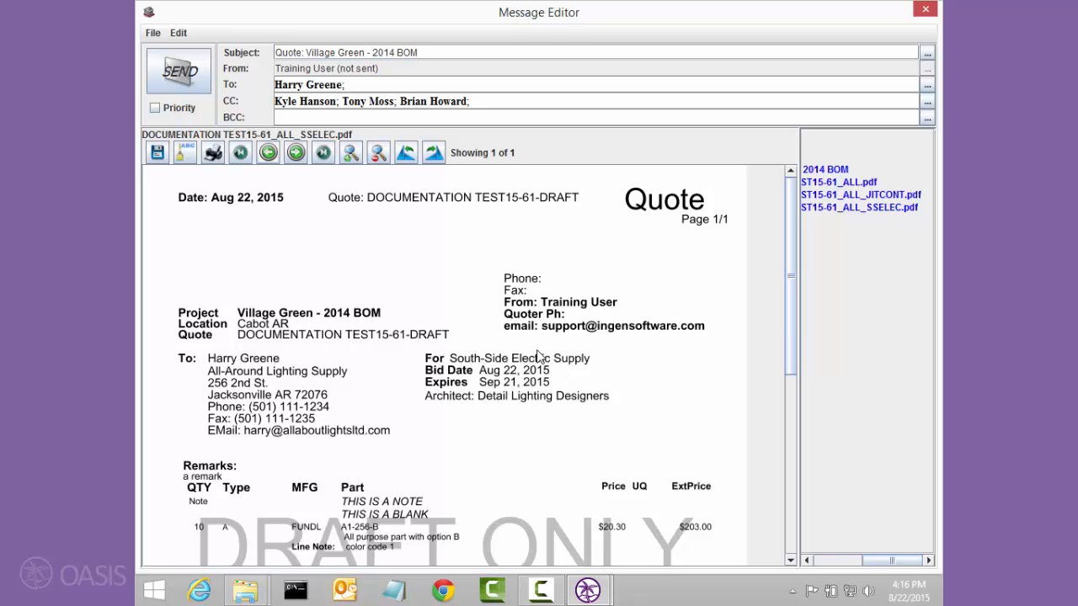
{"action": "left_click_drag", "start_coordinate": [793, 339], "coordinate": [794, 471]}
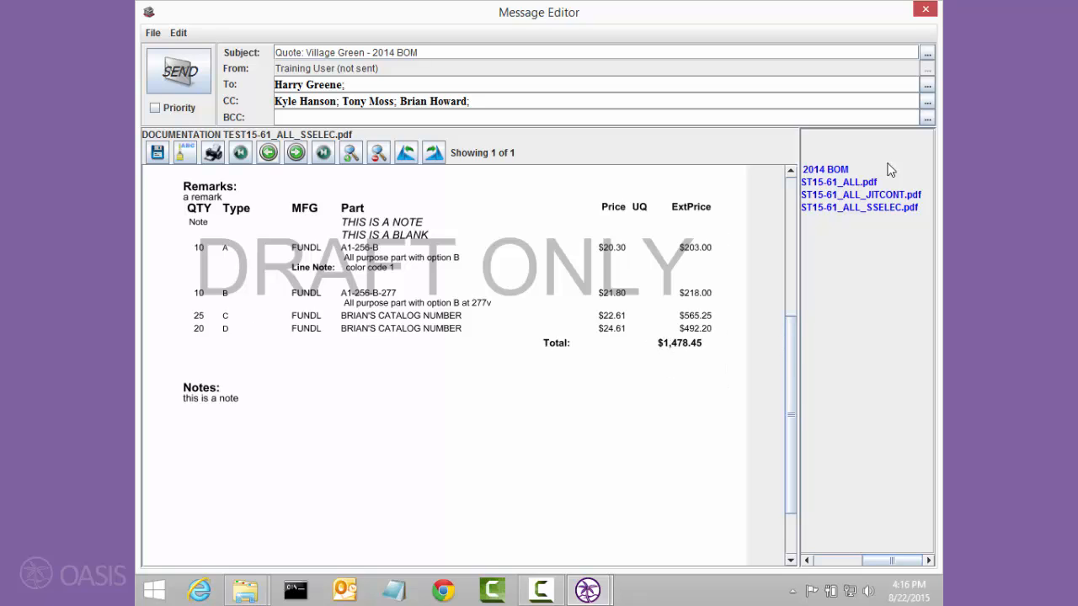
{"action": "left_click", "coordinate": [887, 196]}
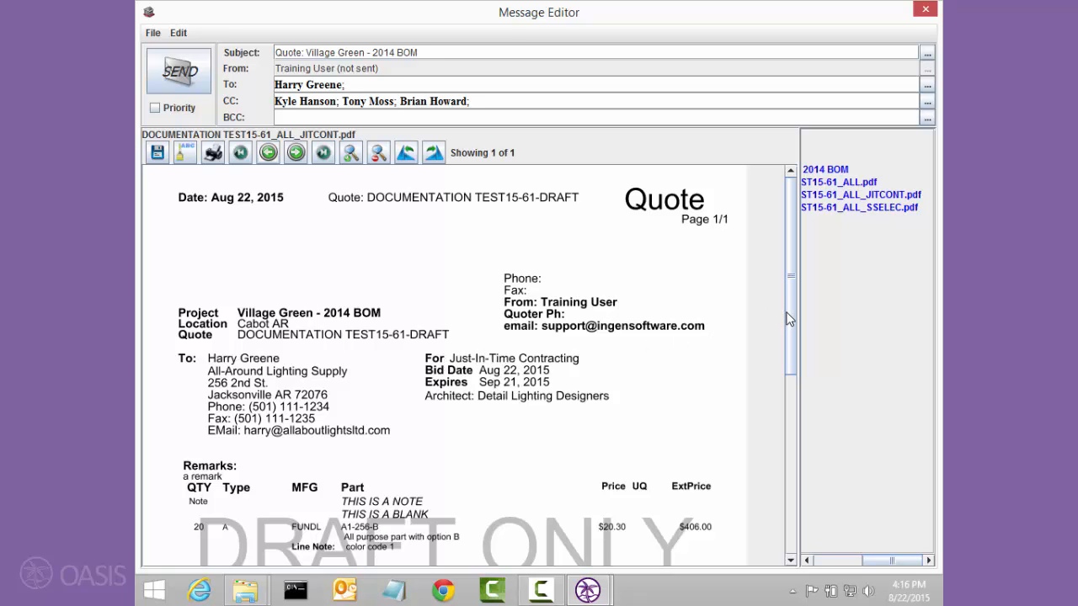
{"action": "left_click_drag", "start_coordinate": [788, 318], "coordinate": [788, 406]}
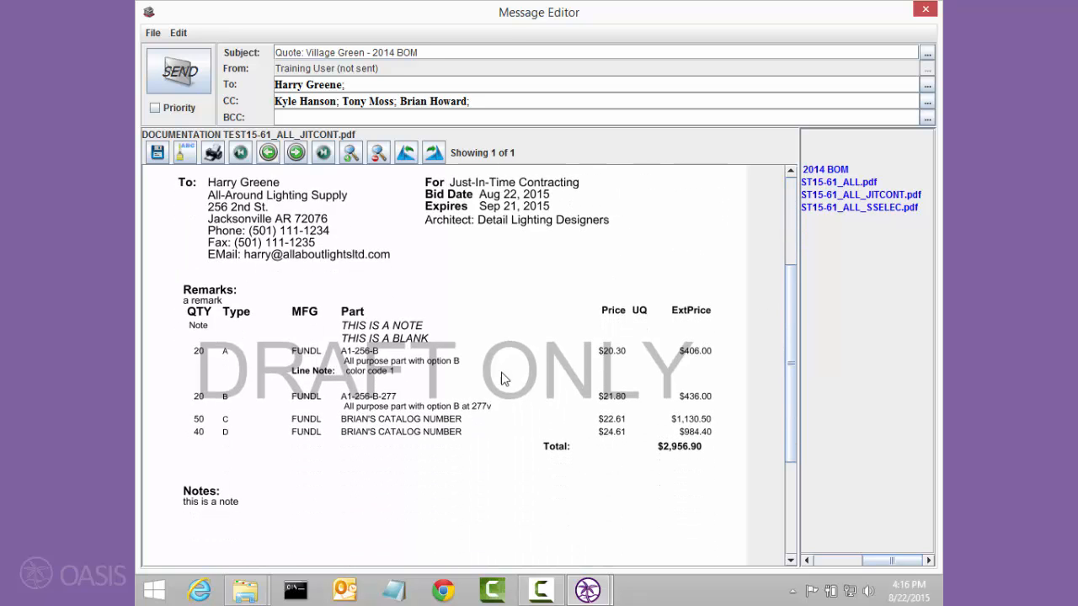